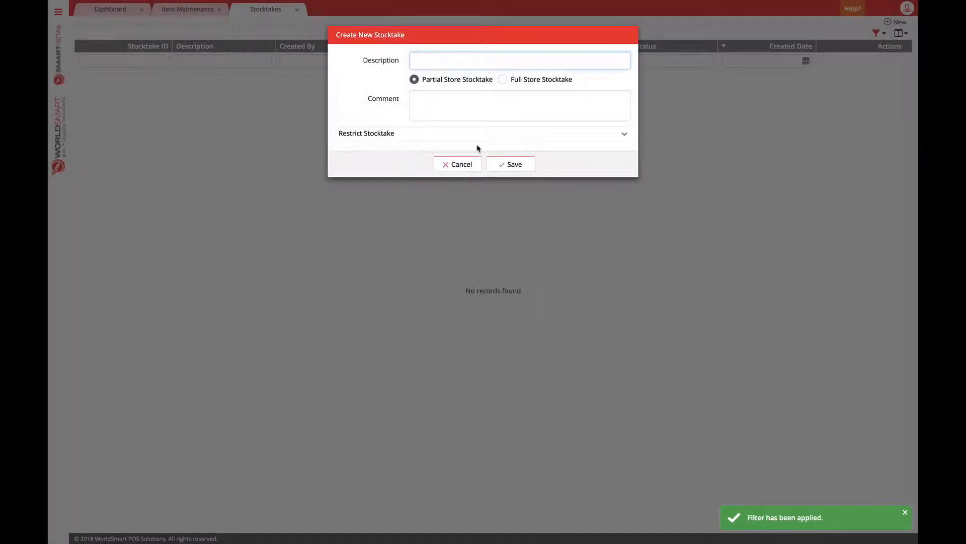
Create a partial store stocktake with the description "Demo stocktake"
{"action": "type", "text": "Demo"}
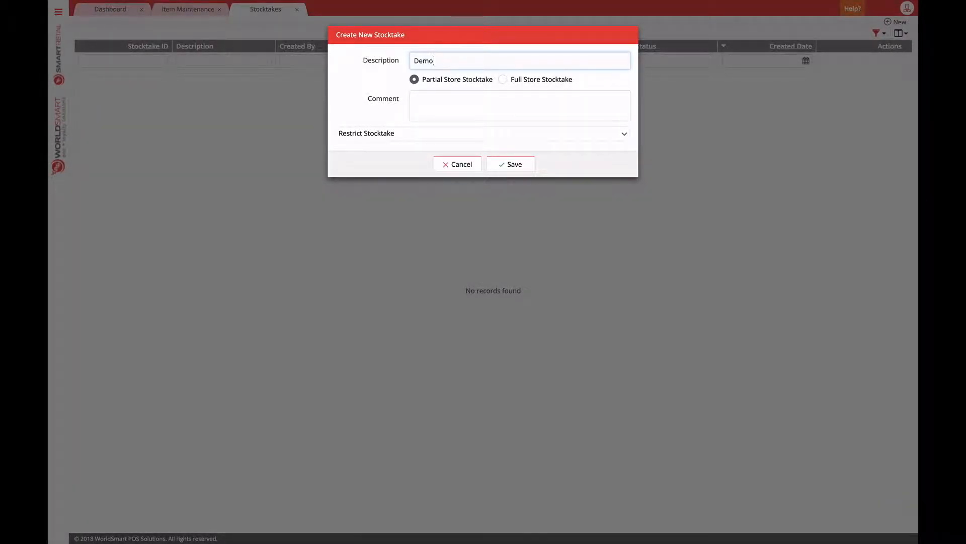
{"action": "type", "text": " stocktake"}
{"action": "left_click", "coordinate": [509, 167]}
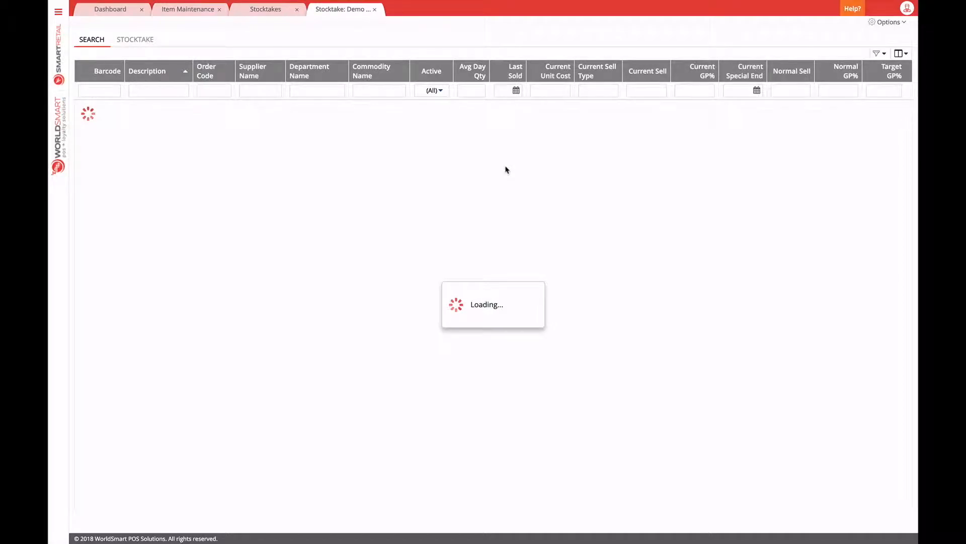
Filter item descriptions by "coca cola" and, in a new stocktake session, add 5 of the COCA COLA 2L supplied by Coca Cola Amatil
{"action": "left_click", "coordinate": [155, 97]}
{"action": "type", "text": "coca cola"}
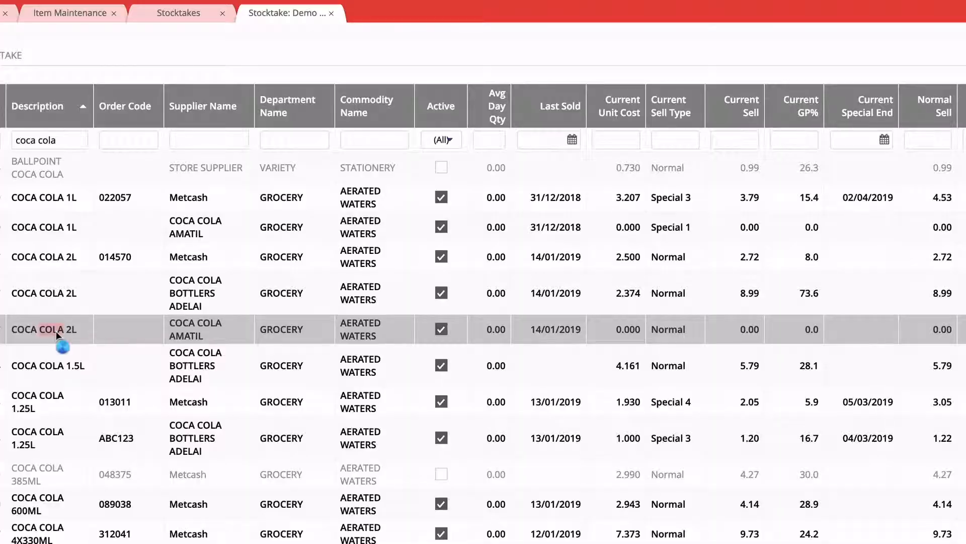
{"action": "left_click", "coordinate": [119, 340]}
{"action": "left_click", "coordinate": [524, 209]}
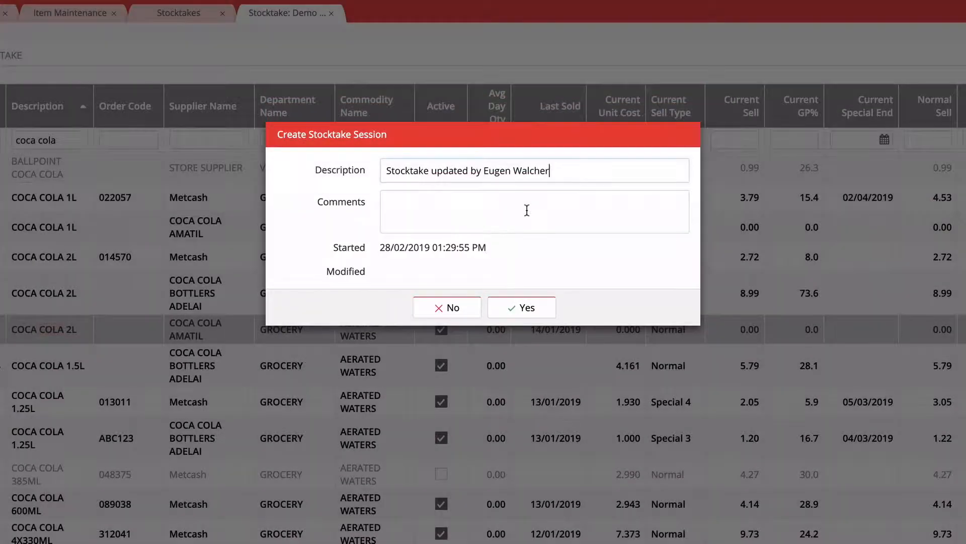
{"action": "left_click", "coordinate": [513, 303]}
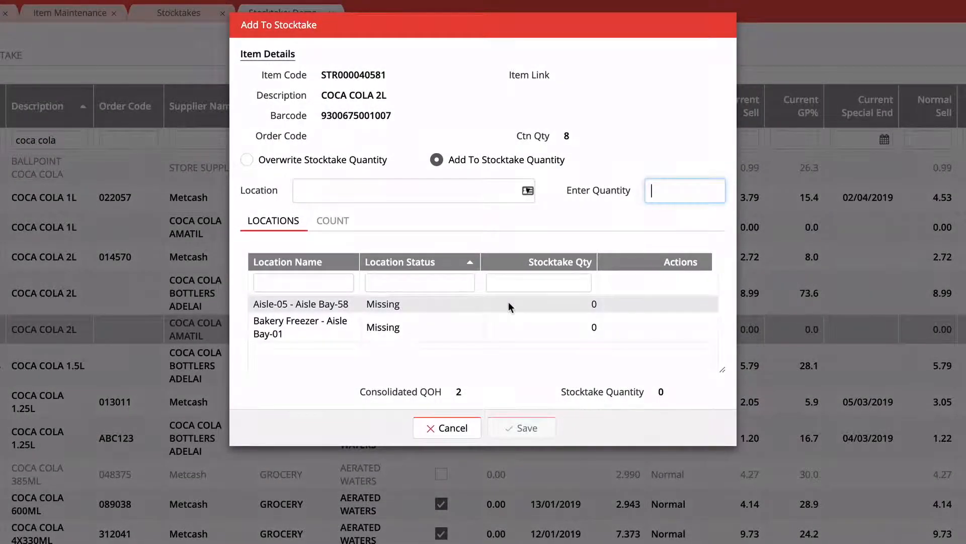
{"action": "type", "text": "5"}
{"action": "key", "text": "Return"}
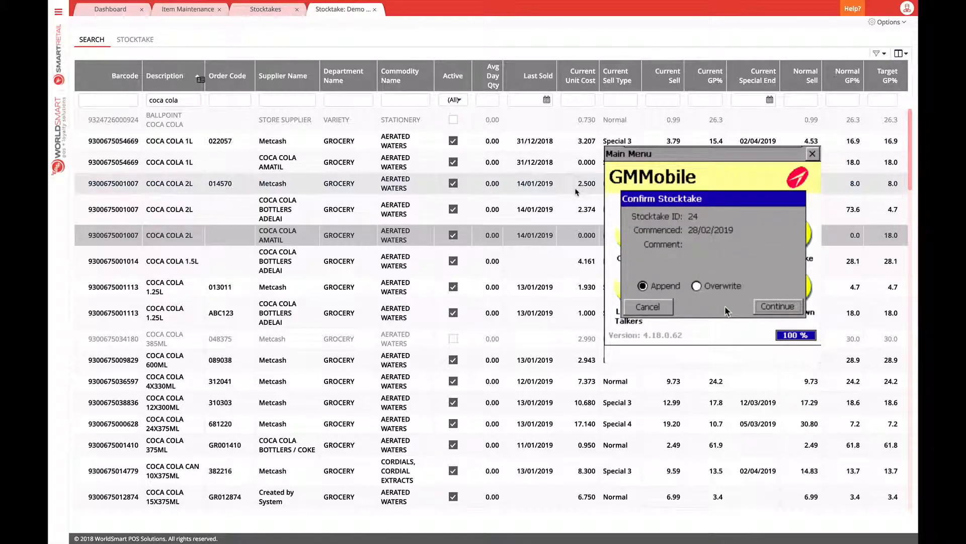
On the GMMobile handheld, continue stocktake 24 in Append mode and add a count of 9 for item 014570
{"action": "key", "text": "Return"}
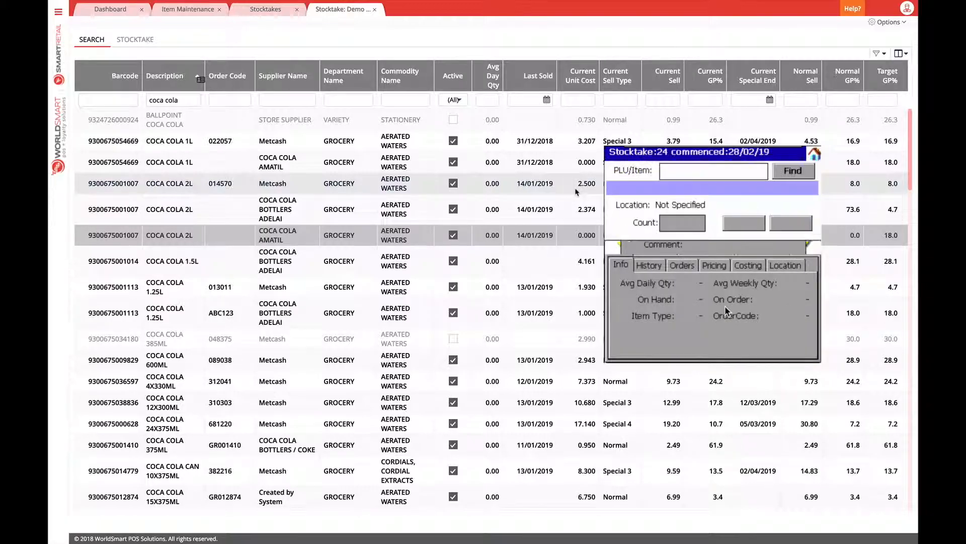
{"action": "type", "text": "014570"}
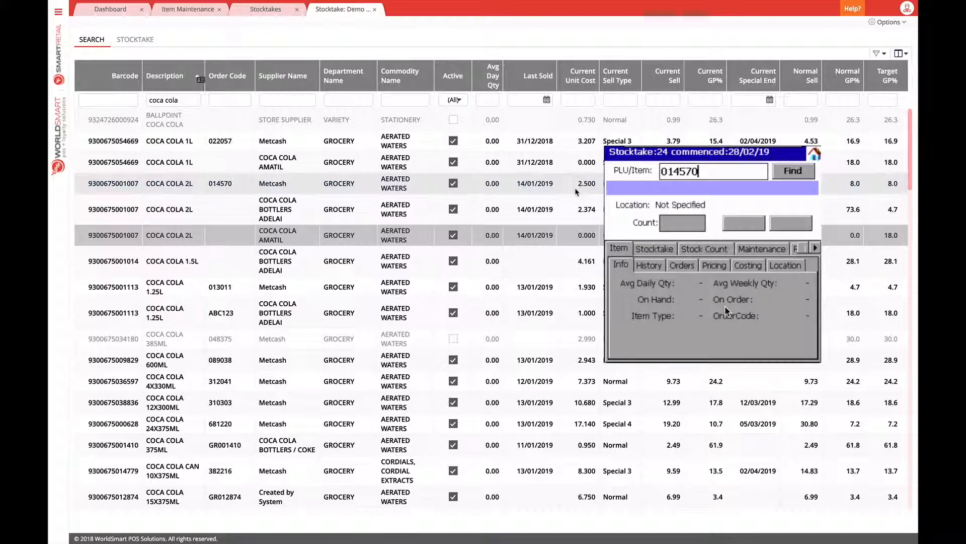
{"action": "key", "text": "Return"}
{"action": "type", "text": "9"}
{"action": "key", "text": "Return"}
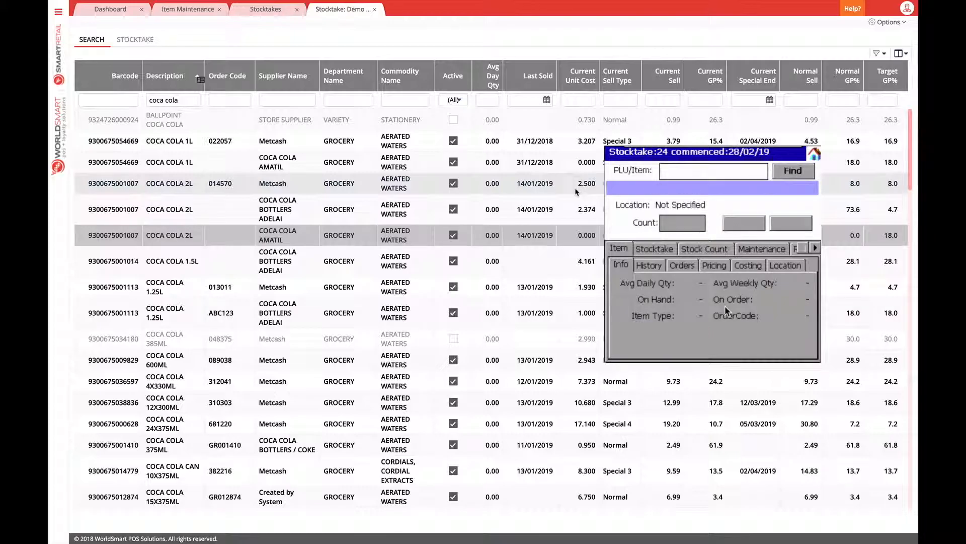
Look up KRAFT VEGEMITE ORIGN 235G on the handheld and add a count of 2
{"action": "key", "text": "Return"}
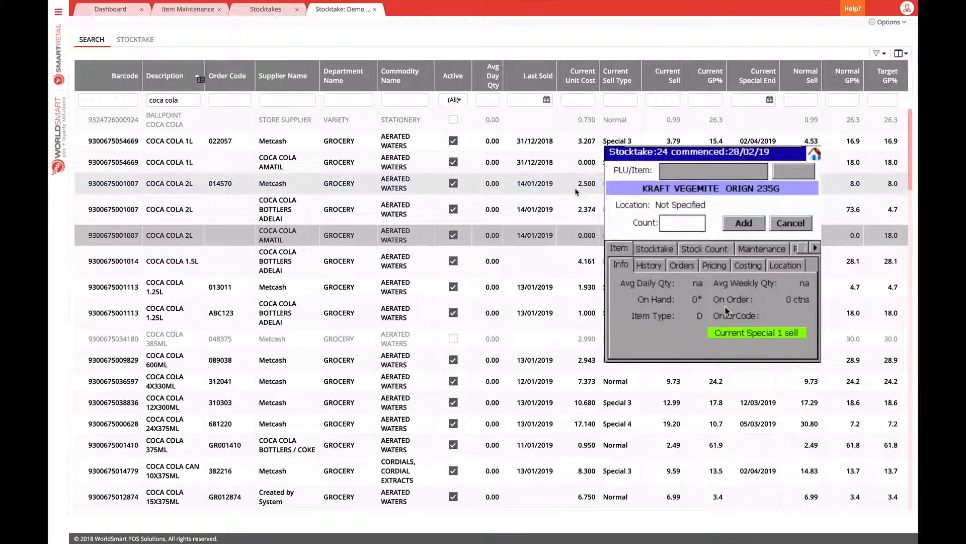
{"action": "type", "text": "2"}
{"action": "key", "text": "Return"}
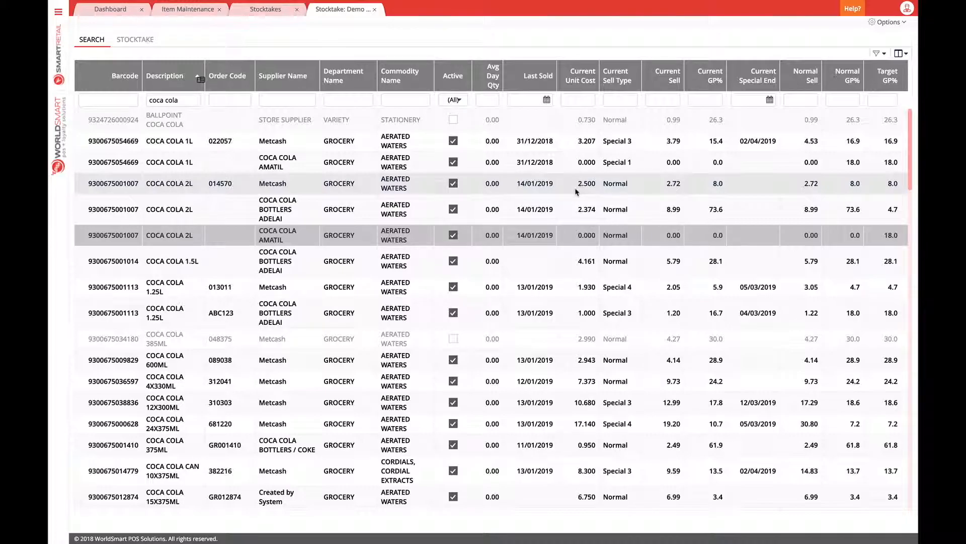
In the web stocktake's counted items, overwrite the KRAFT VEGEMITE ORIGN 235G stocktake quantity with 7
{"action": "left_click", "coordinate": [136, 40]}
{"action": "left_click", "coordinate": [608, 128]}
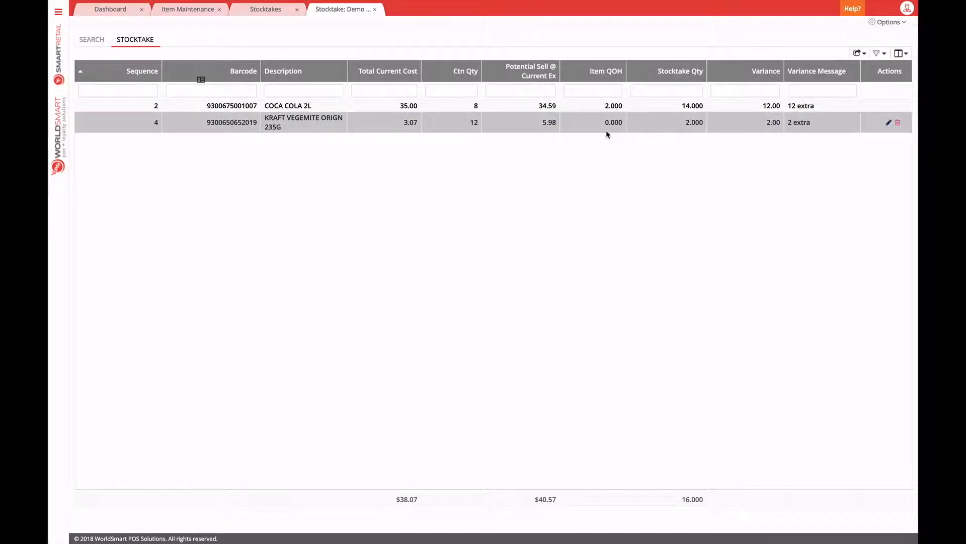
{"action": "double_click", "coordinate": [693, 123]}
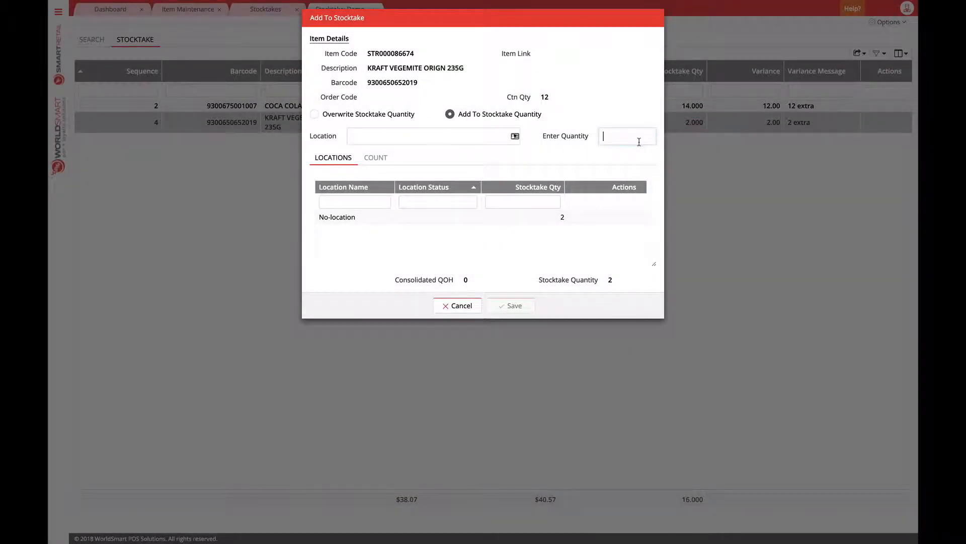
{"action": "left_click", "coordinate": [358, 116]}
{"action": "left_click", "coordinate": [632, 138]}
{"action": "key", "text": "Return"}
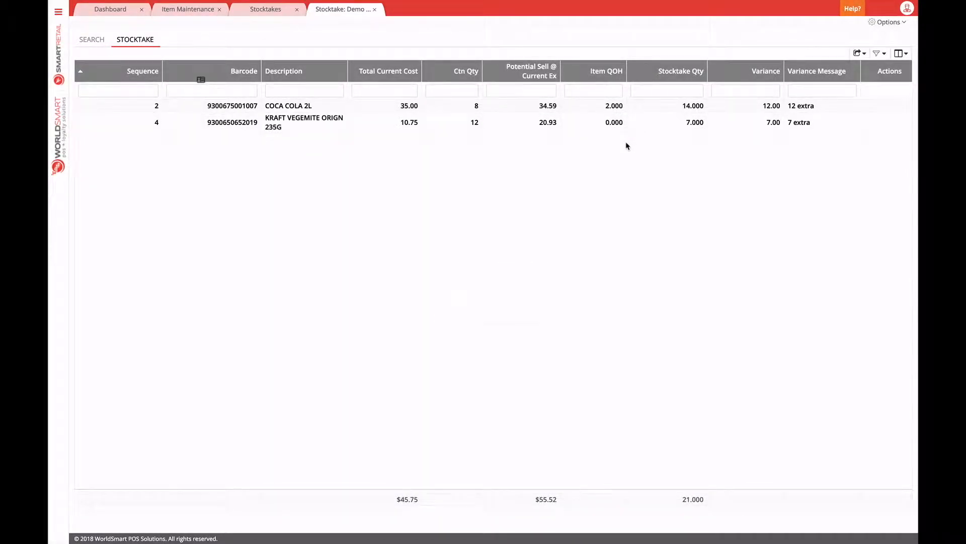
Switch the browser to full screen and open the Add to by PDE function for the stocktake
{"action": "key", "text": "F11"}
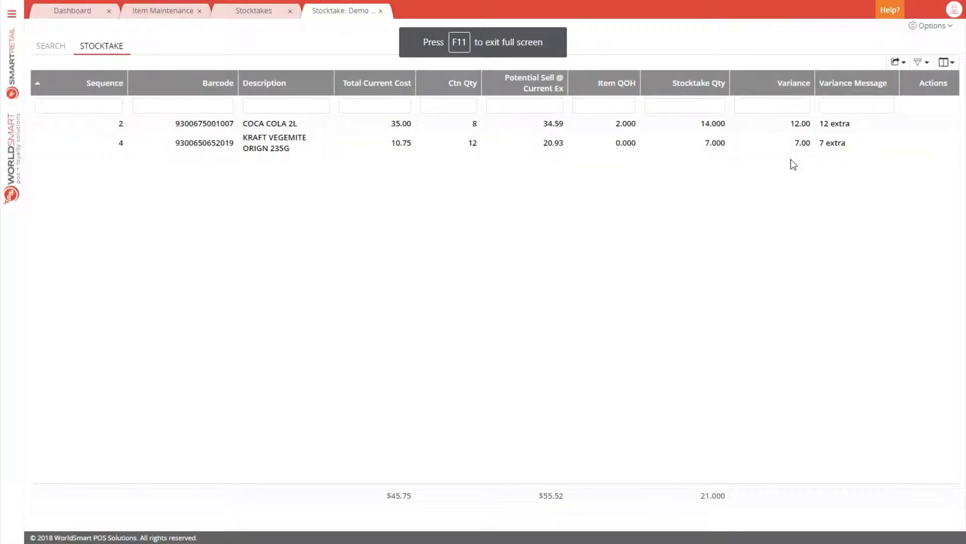
{"action": "left_click", "coordinate": [932, 25]}
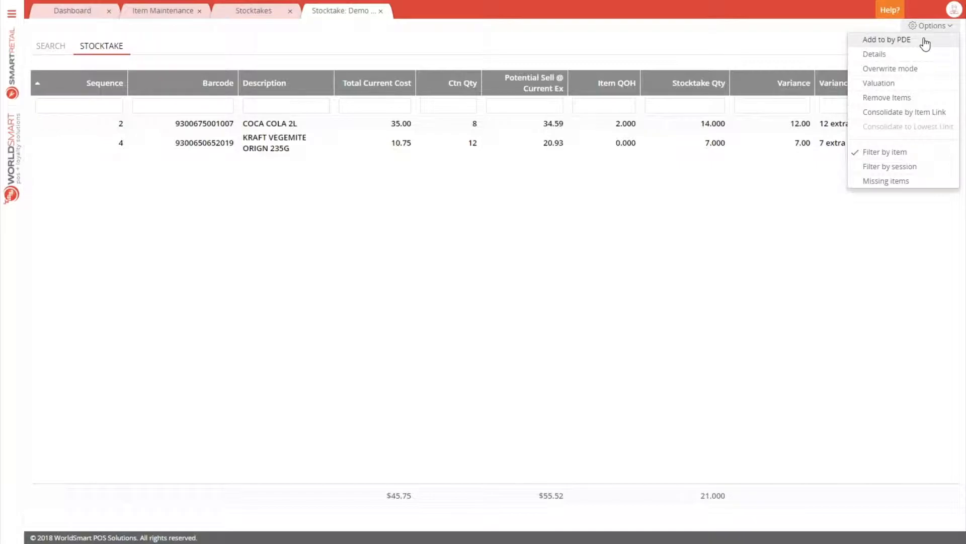
{"action": "left_click", "coordinate": [925, 45]}
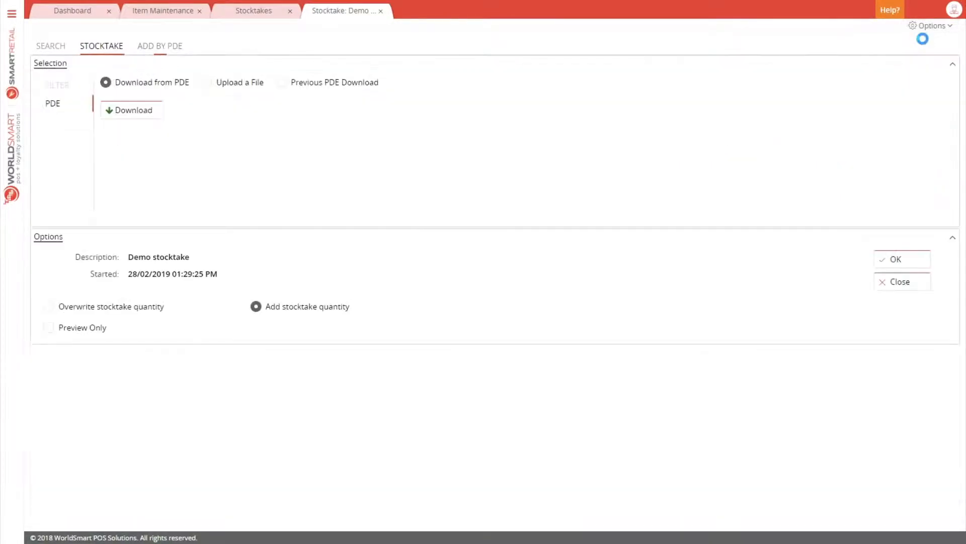
Download the stocktake data from the PDE by starting the receive process and sending the data from the handheld
{"action": "left_click", "coordinate": [132, 116]}
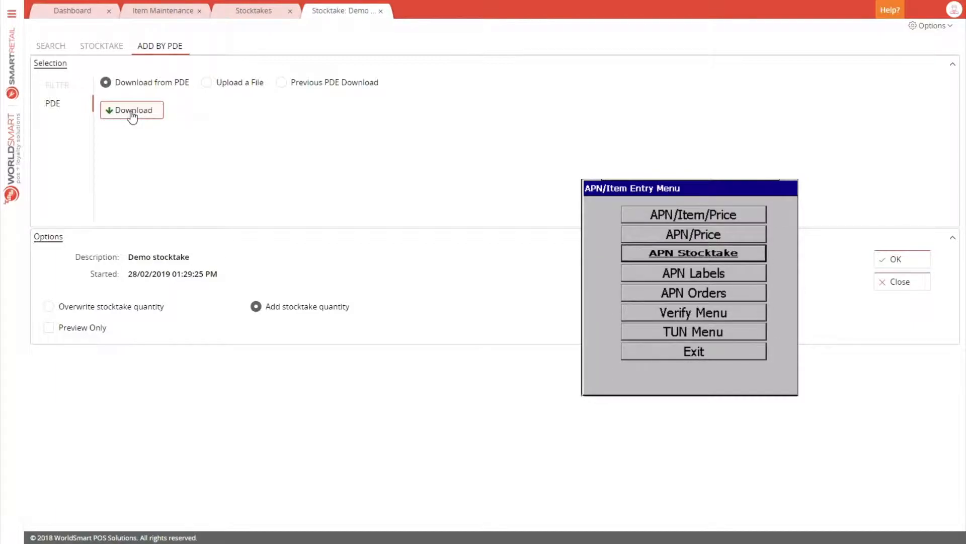
{"action": "left_click", "coordinate": [132, 110]}
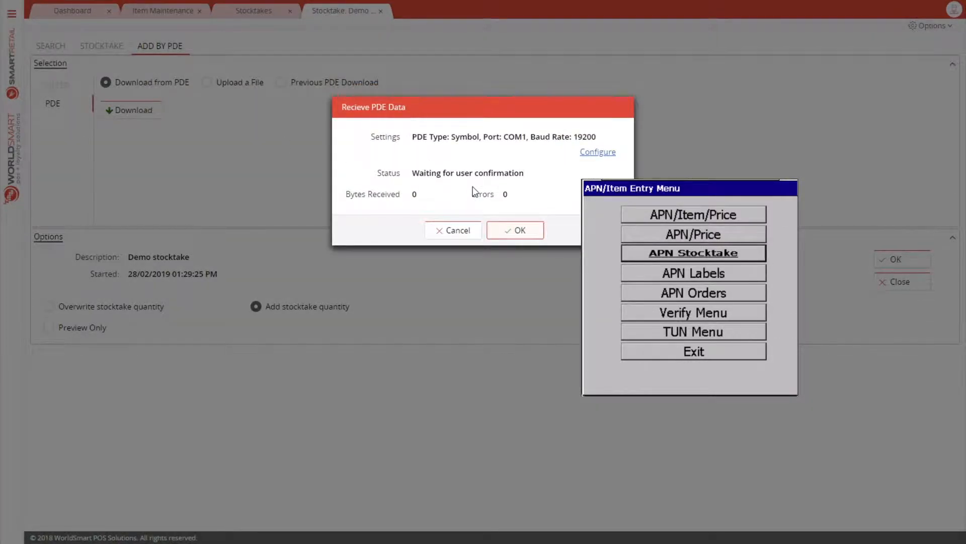
{"action": "left_click", "coordinate": [520, 232]}
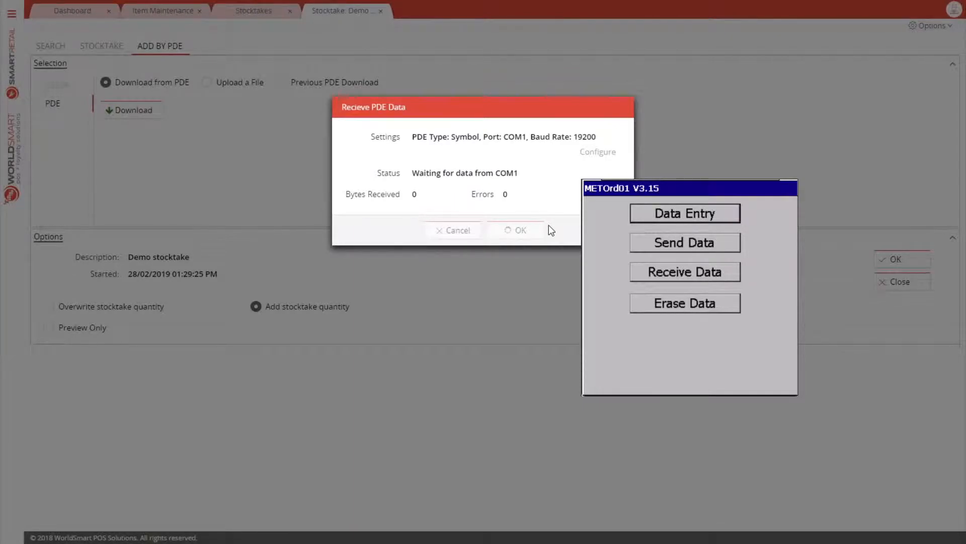
{"action": "key", "text": "Down"}
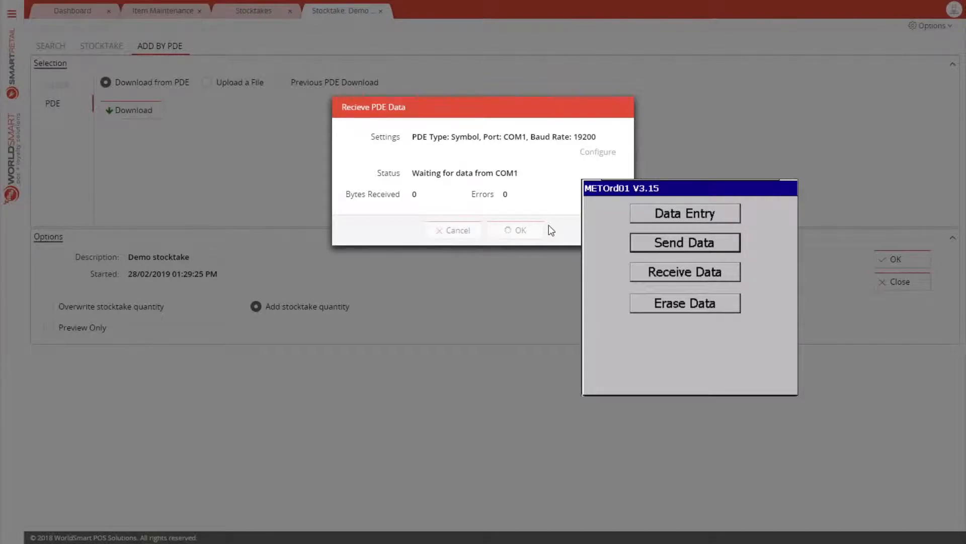
{"action": "key", "text": "Return"}
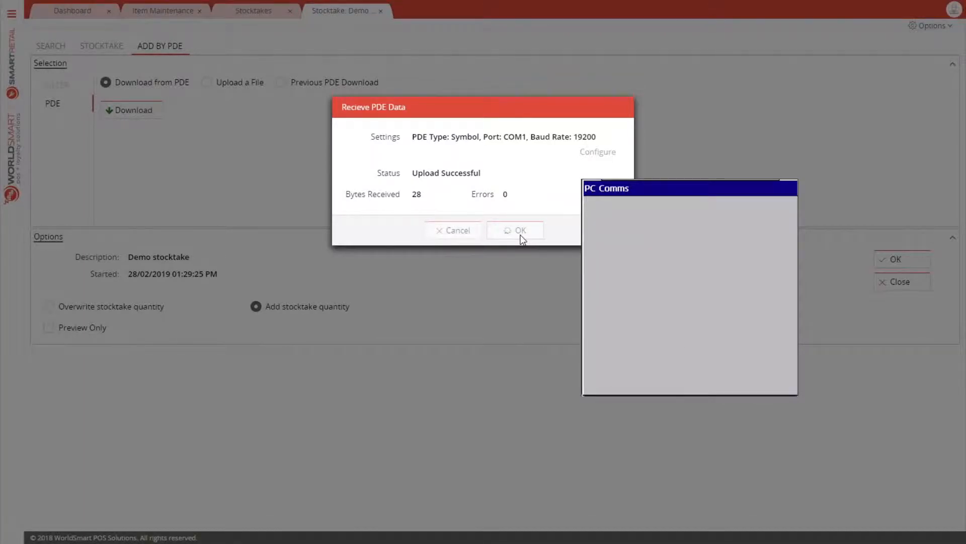
{"action": "left_click", "coordinate": [520, 231]}
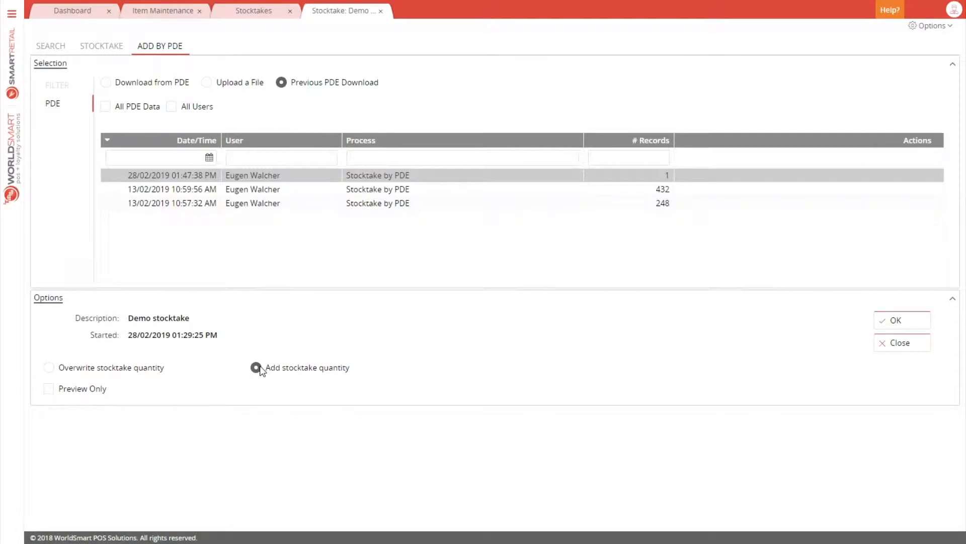
Preview the downloaded PDE records with Preview Only enabled and Add stocktake quantity selected
{"action": "left_click", "coordinate": [49, 390]}
{"action": "left_click", "coordinate": [903, 328]}
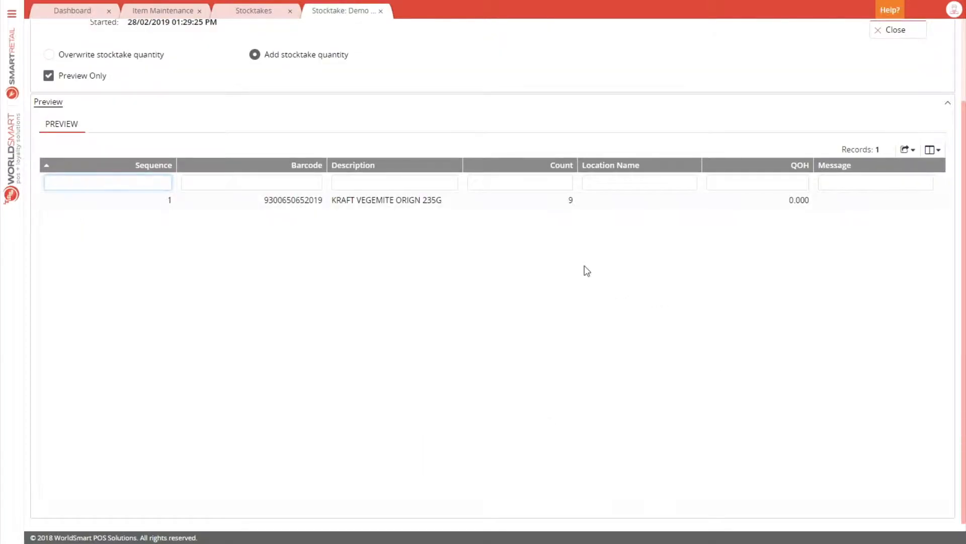
{"action": "scroll", "coordinate": [543, 209], "scroll_direction": "up", "scroll_amount": 2}
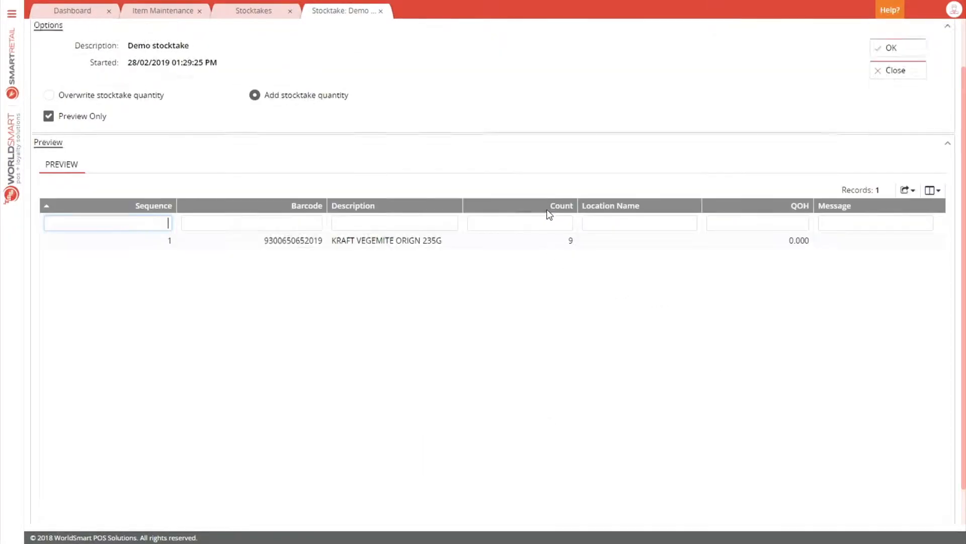
{"action": "left_click", "coordinate": [49, 135]}
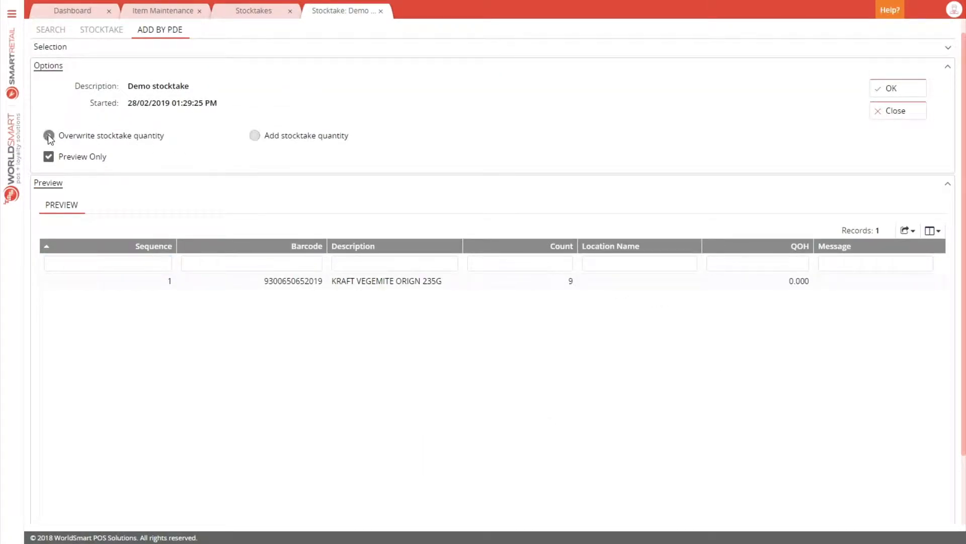
{"action": "left_click", "coordinate": [257, 139]}
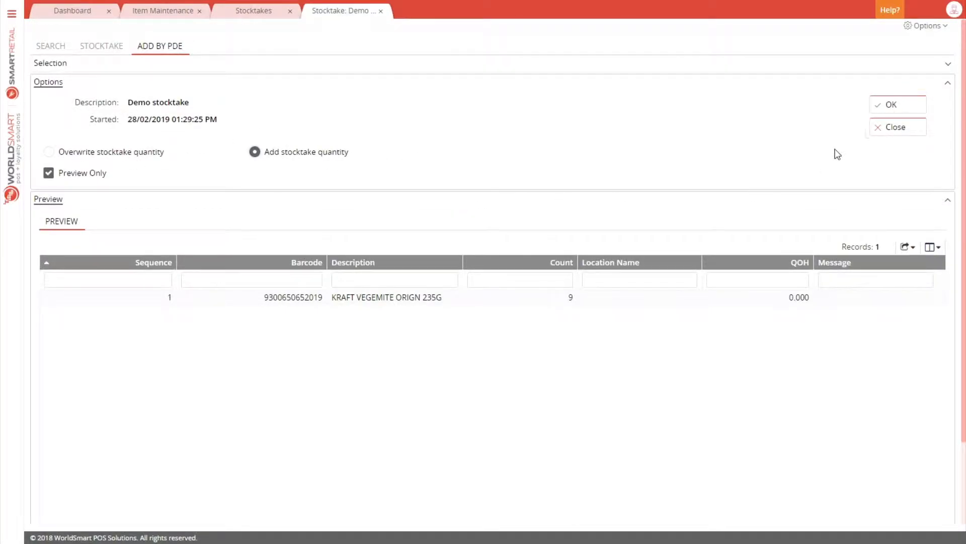
{"action": "left_click", "coordinate": [890, 106]}
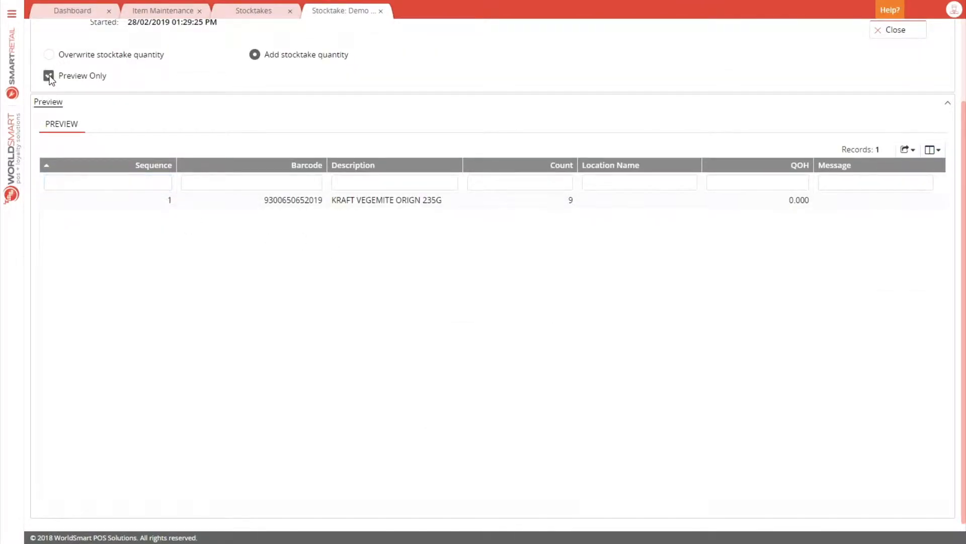
Disable Preview Only and add the downloaded PDE items to the stocktake quantities, accepting the confirmation
{"action": "left_click", "coordinate": [49, 76]}
{"action": "scroll", "coordinate": [188, 161], "scroll_direction": "up", "scroll_amount": 1}
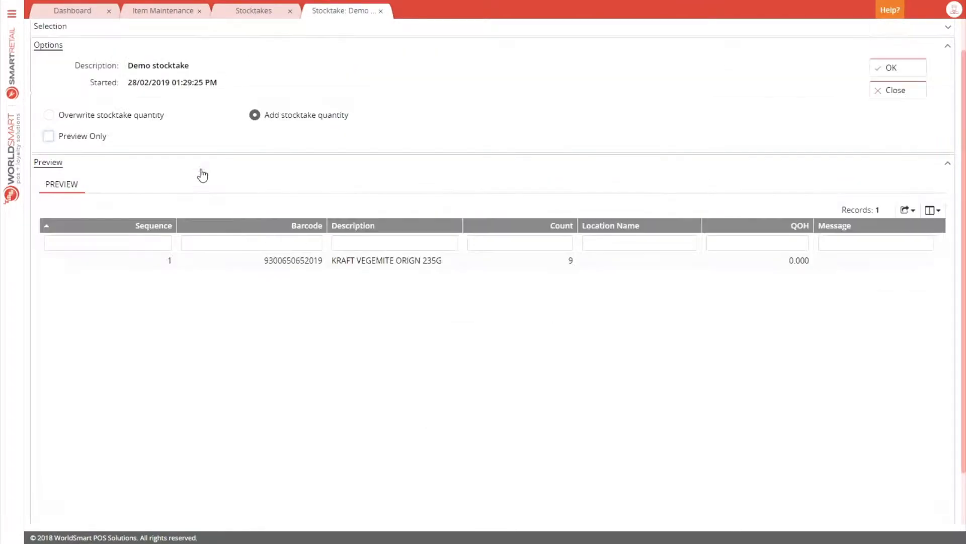
{"action": "left_click", "coordinate": [903, 68]}
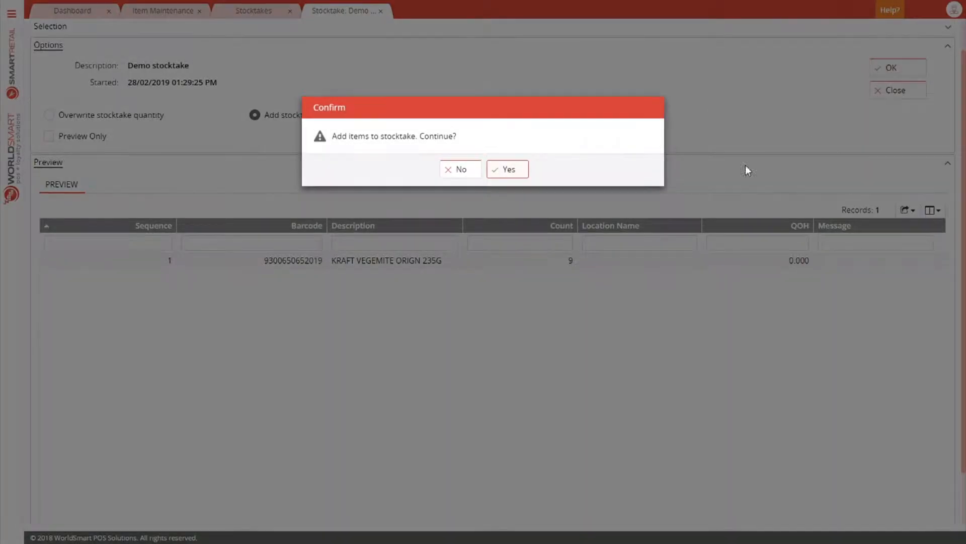
{"action": "left_click", "coordinate": [509, 169]}
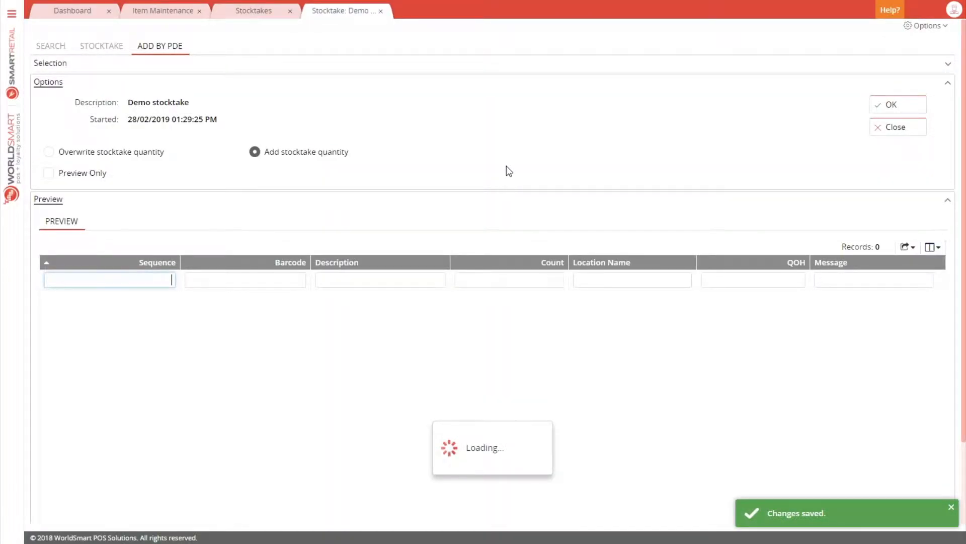
{"action": "scroll", "coordinate": [436, 207], "scroll_direction": "down", "scroll_amount": 2}
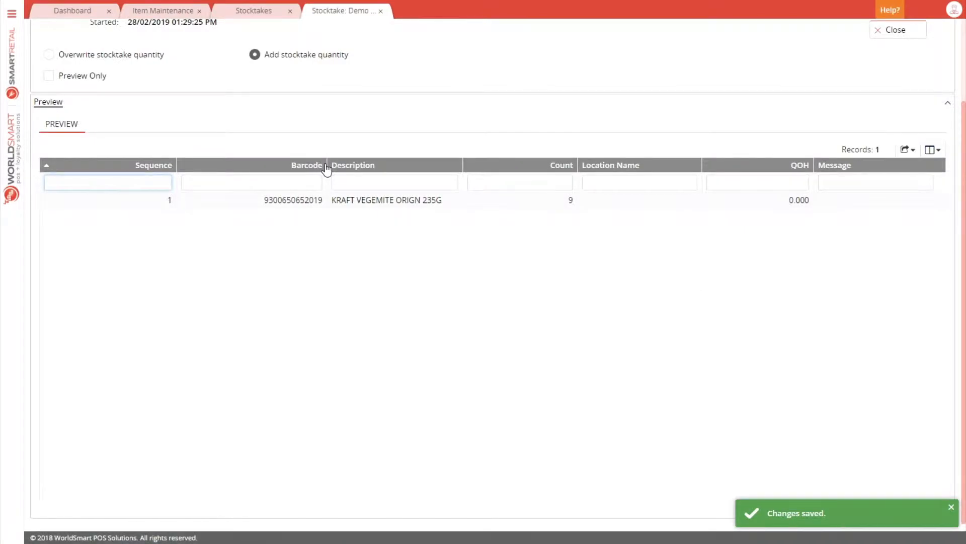
{"action": "scroll", "coordinate": [326, 169], "scroll_direction": "up", "scroll_amount": 2}
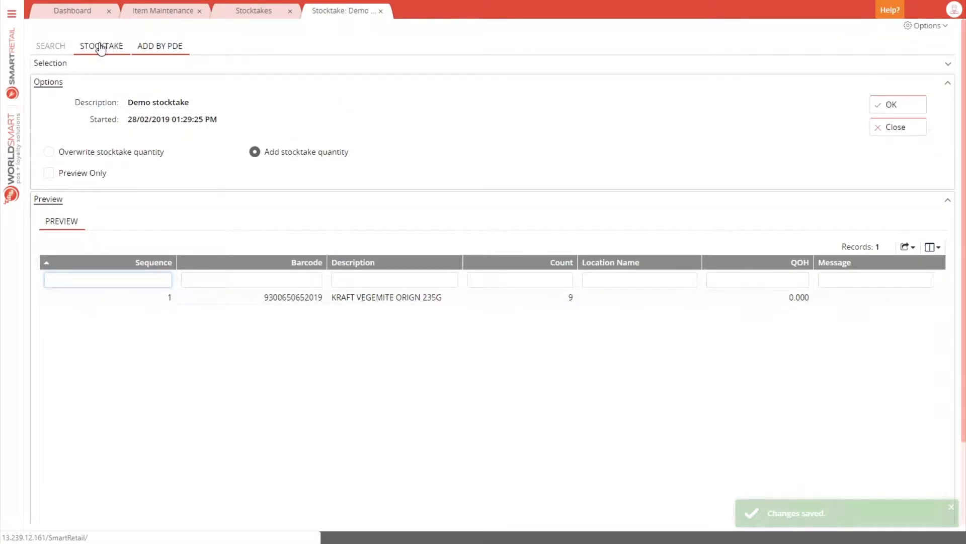
Review the counted lines of the Demo stocktake, display its valuation view, and close the stocktake
{"action": "left_click", "coordinate": [101, 44]}
{"action": "left_click", "coordinate": [716, 151]}
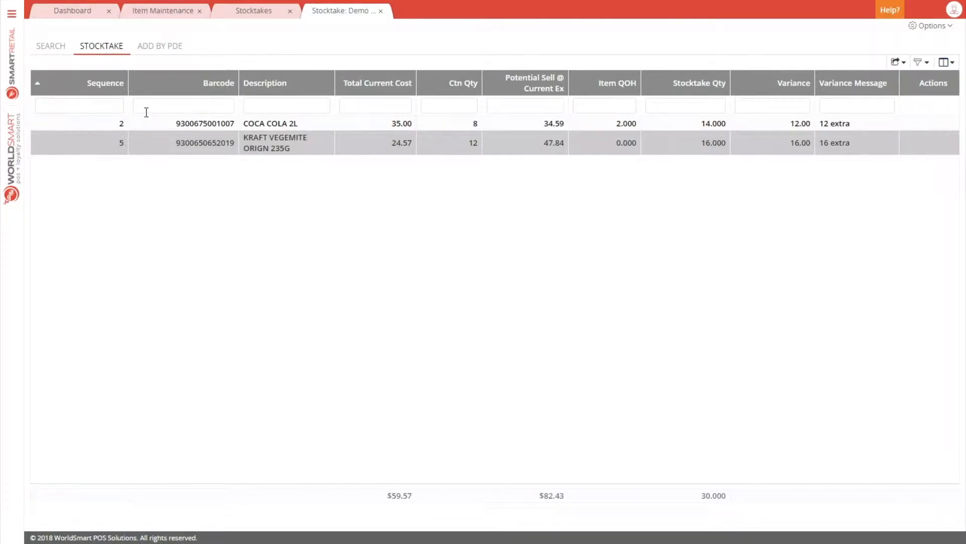
{"action": "left_click", "coordinate": [924, 27]}
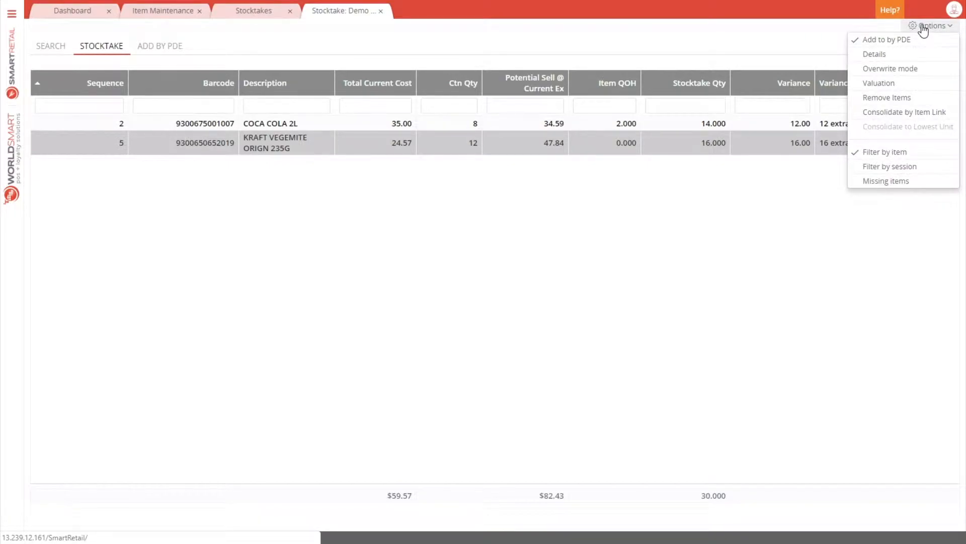
{"action": "left_click", "coordinate": [919, 86]}
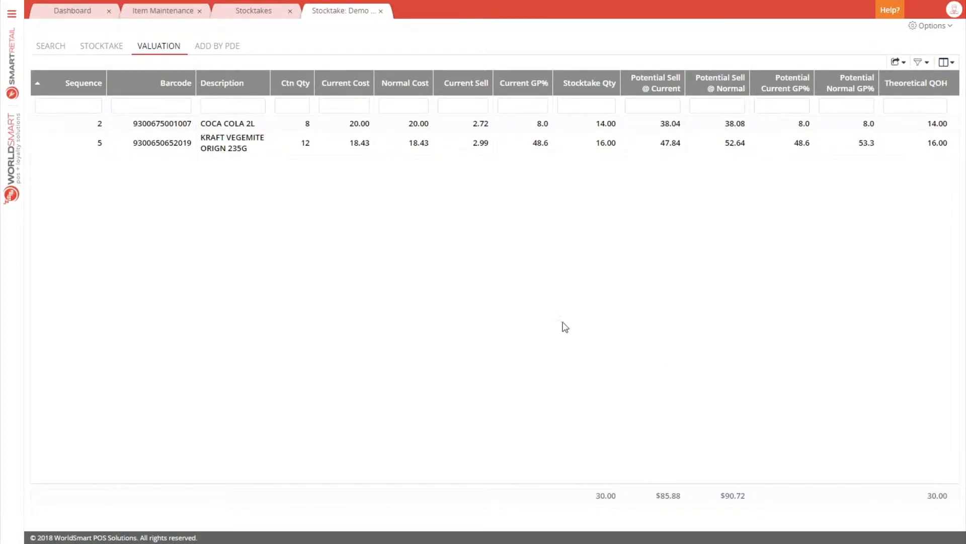
{"action": "left_click", "coordinate": [381, 11]}
Generate a valuation preview for the open Demo stocktake, consolidated by item link and to the lowest unit
{"action": "mouse_move", "coordinate": [864, 92]}
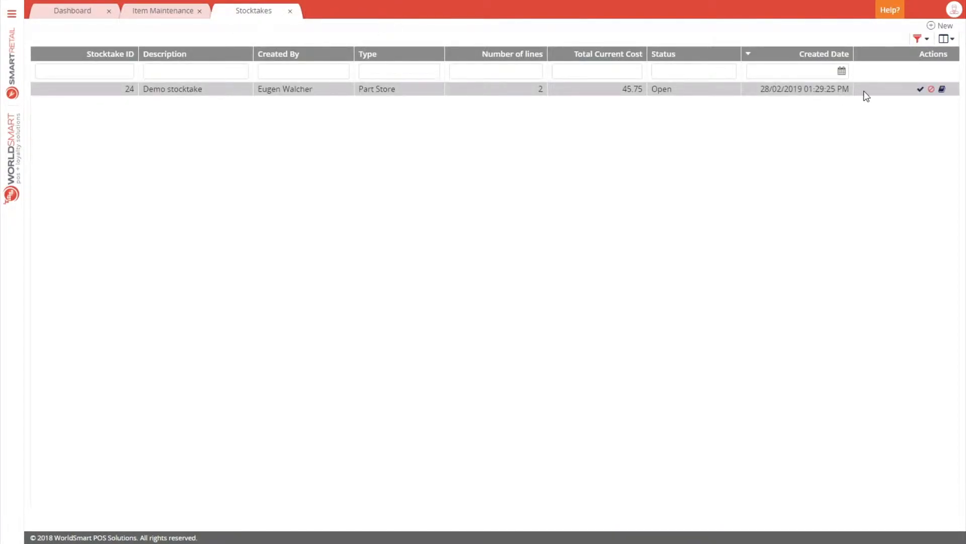
{"action": "left_click", "coordinate": [943, 91]}
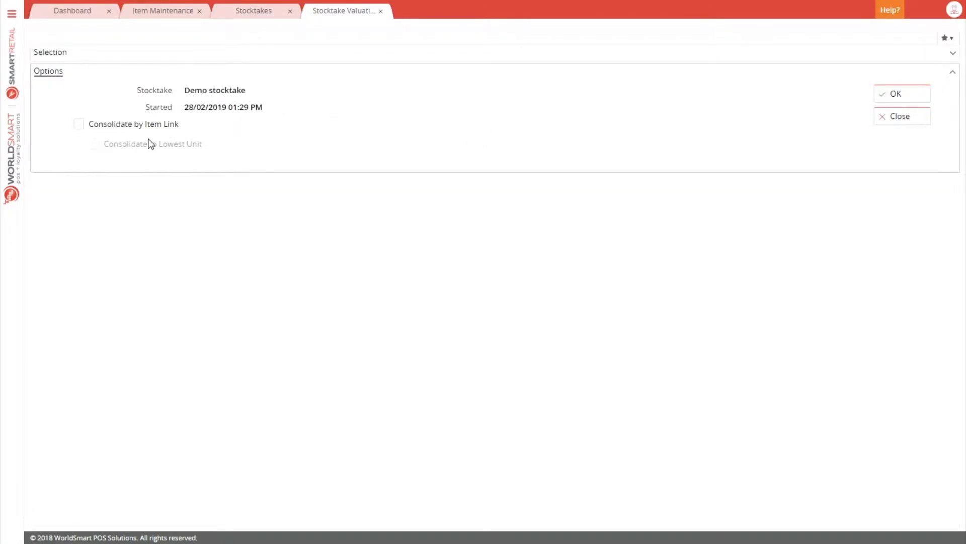
{"action": "left_click", "coordinate": [79, 124]}
{"action": "left_click", "coordinate": [95, 144]}
{"action": "left_click", "coordinate": [899, 95]}
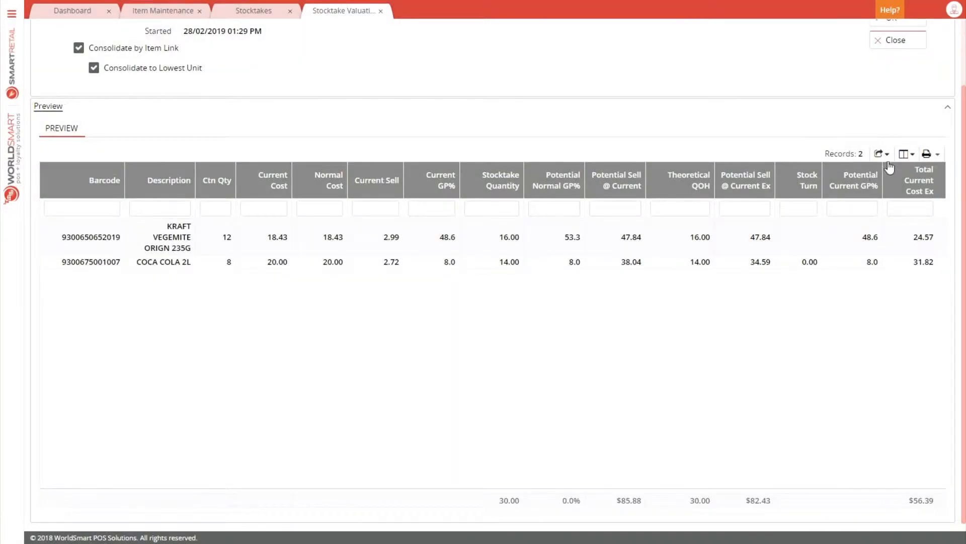
View the standard Stock Valuation Report for the stocktake, and close the report and the valuation
{"action": "left_click", "coordinate": [937, 154]}
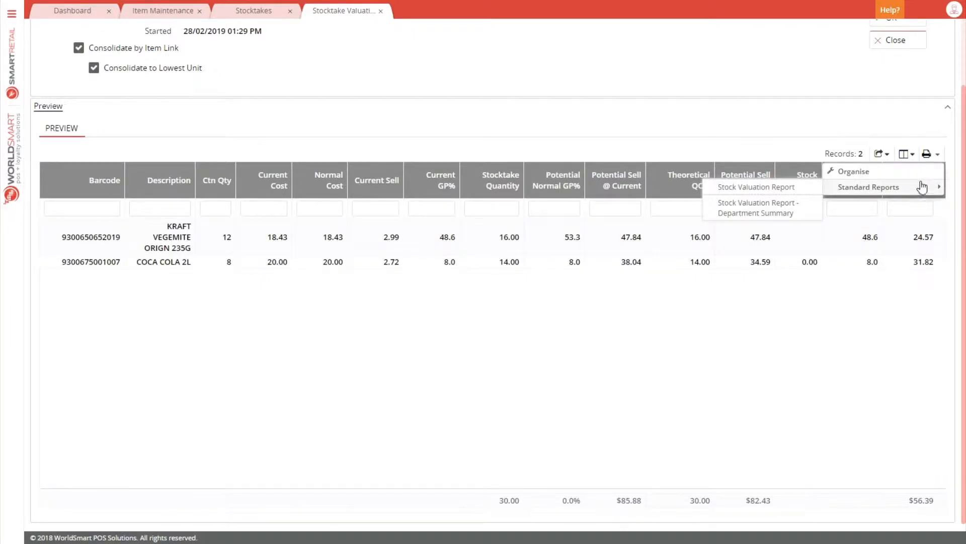
{"action": "mouse_move", "coordinate": [826, 187]}
{"action": "left_click", "coordinate": [763, 185]}
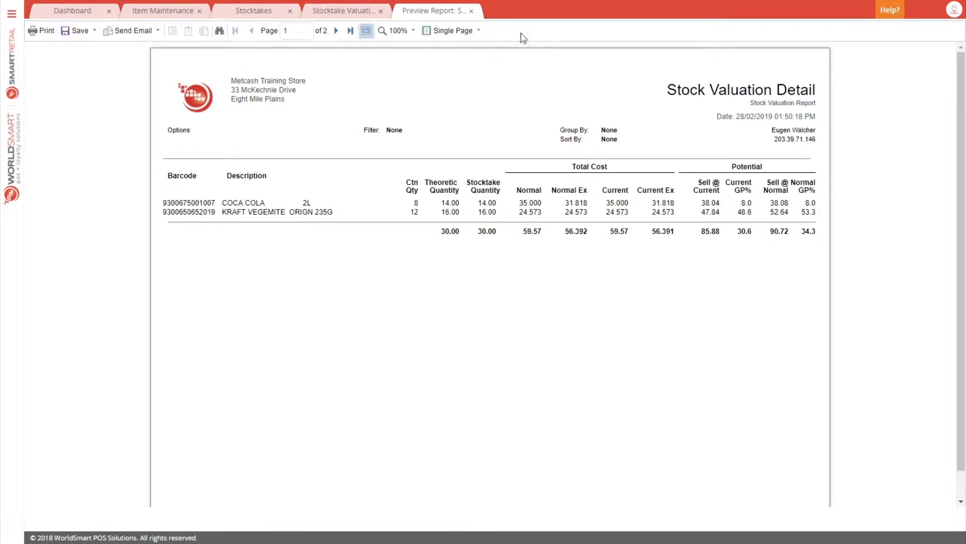
{"action": "left_click", "coordinate": [471, 12]}
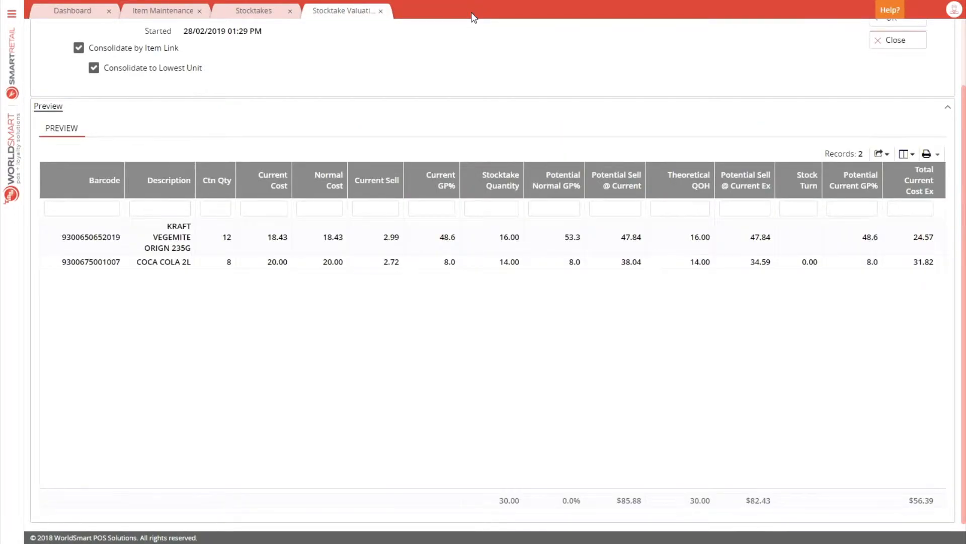
{"action": "left_click", "coordinate": [381, 11]}
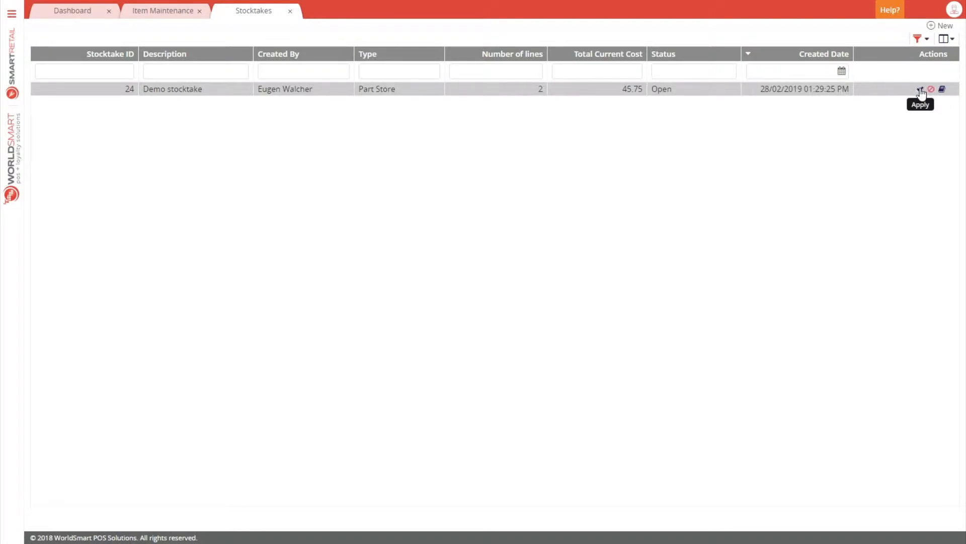
Apply the Demo stocktake with the option to change inactive items in the stocktake to active
{"action": "left_click", "coordinate": [921, 90]}
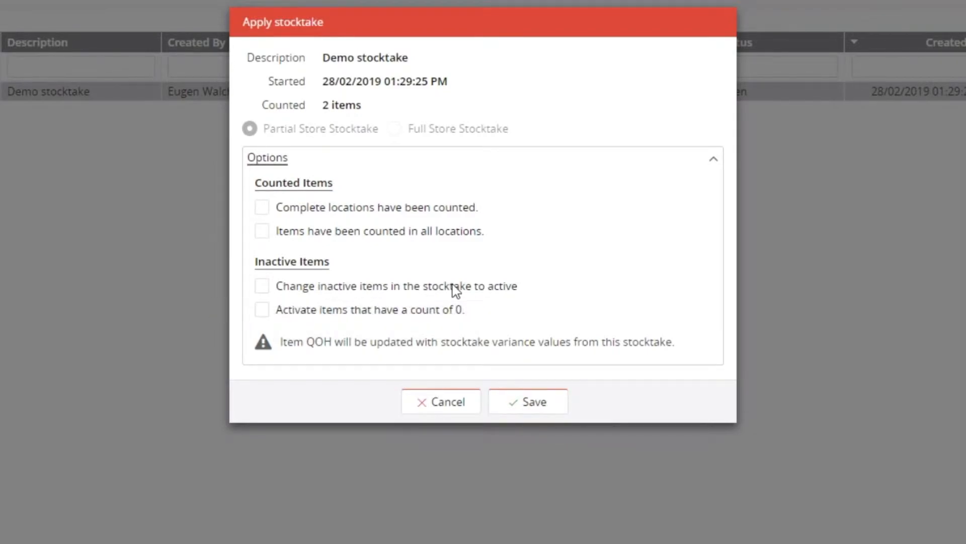
{"action": "left_click", "coordinate": [262, 285]}
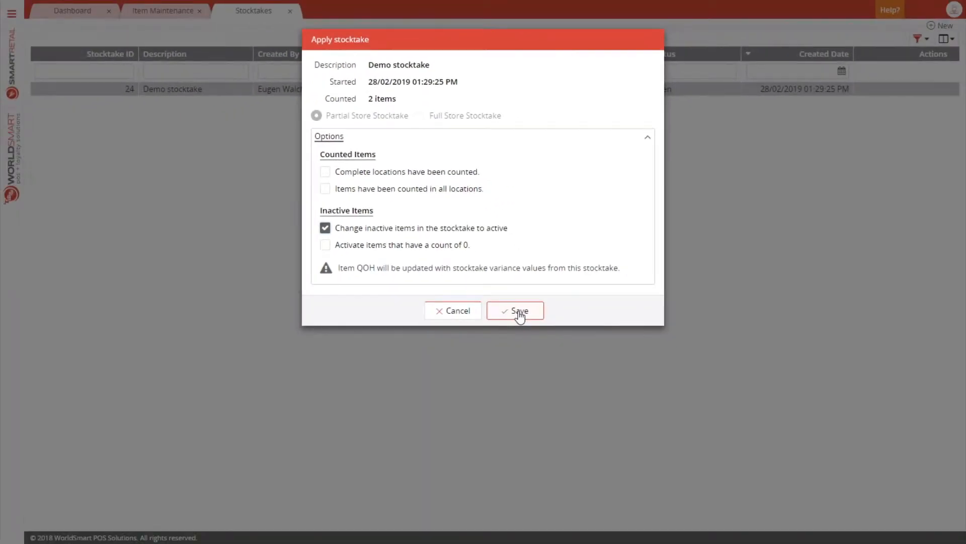
{"action": "left_click", "coordinate": [518, 311]}
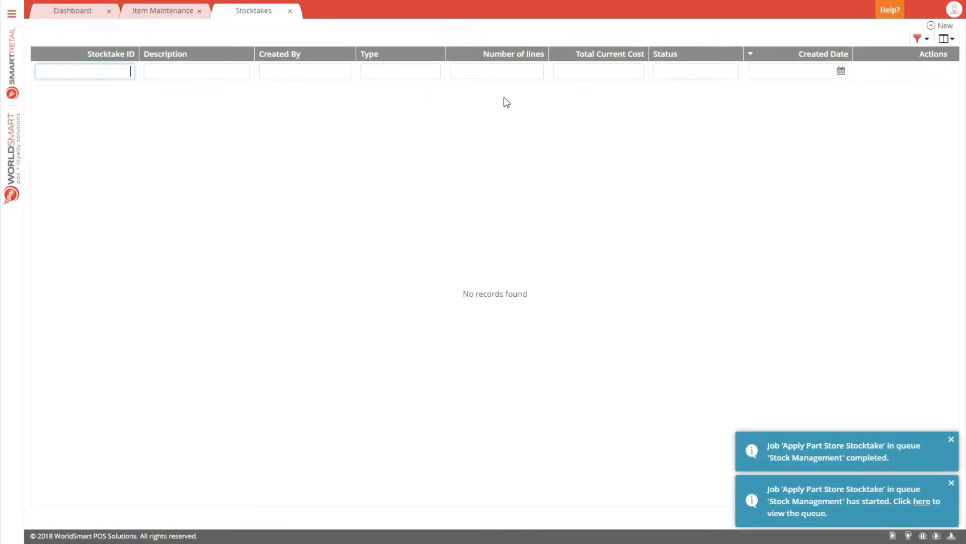
Filter the Item Maintenance list by the description kraft%235G
{"action": "left_click", "coordinate": [172, 24]}
{"action": "left_click", "coordinate": [158, 95]}
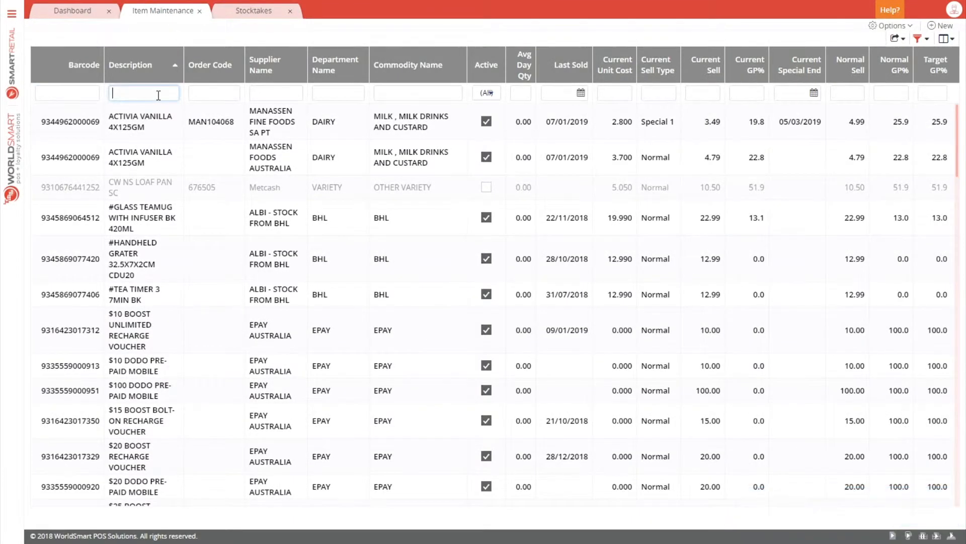
{"action": "type", "text": "kraft"}
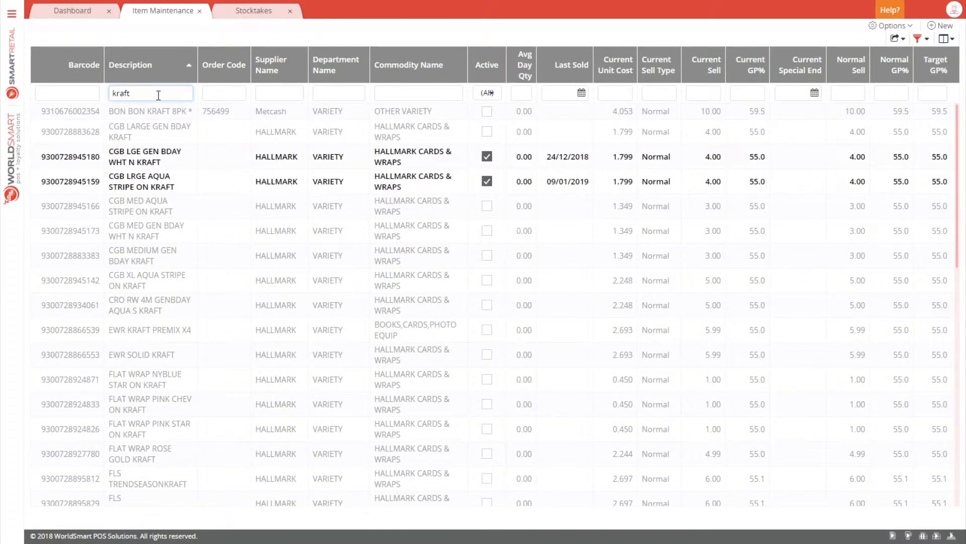
{"action": "type", "text": "%235G"}
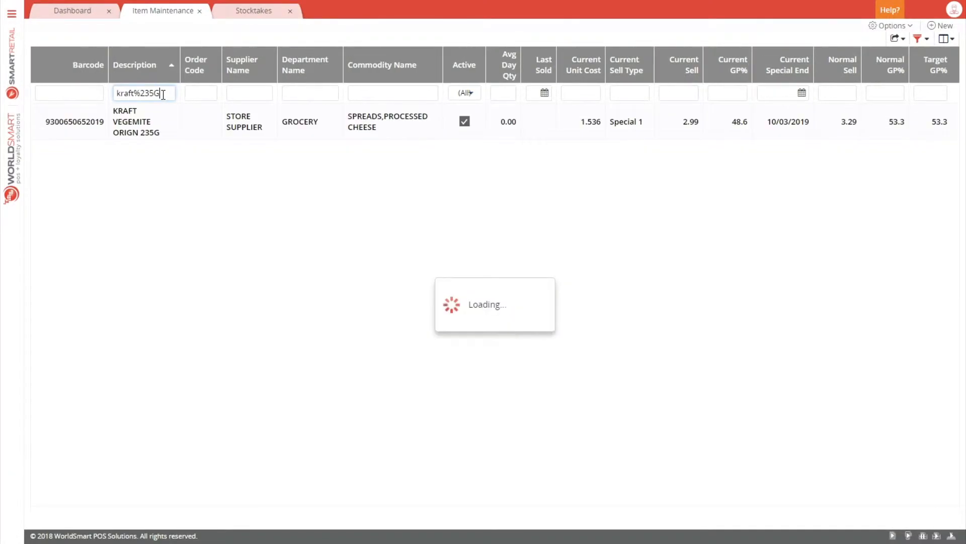
Open the KRAFT VEGEMITE ORIGN 235G item and examine its Stocktake Variance adjustment
{"action": "double_click", "coordinate": [162, 124]}
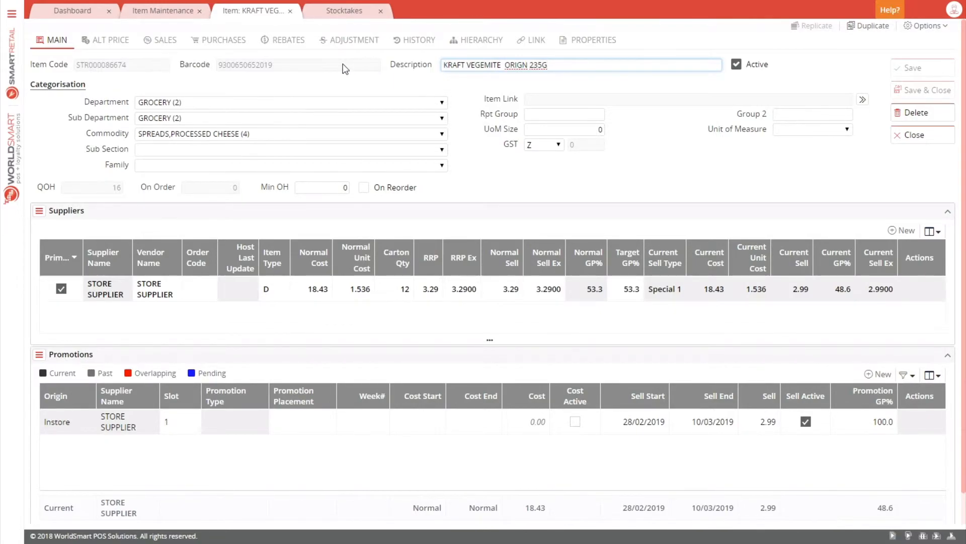
{"action": "left_click", "coordinate": [344, 50]}
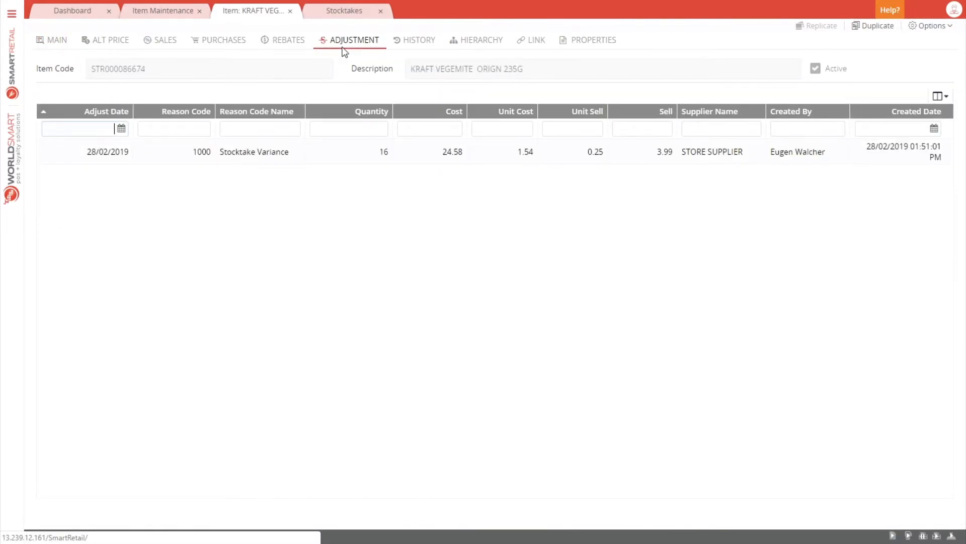
{"action": "left_click", "coordinate": [284, 153]}
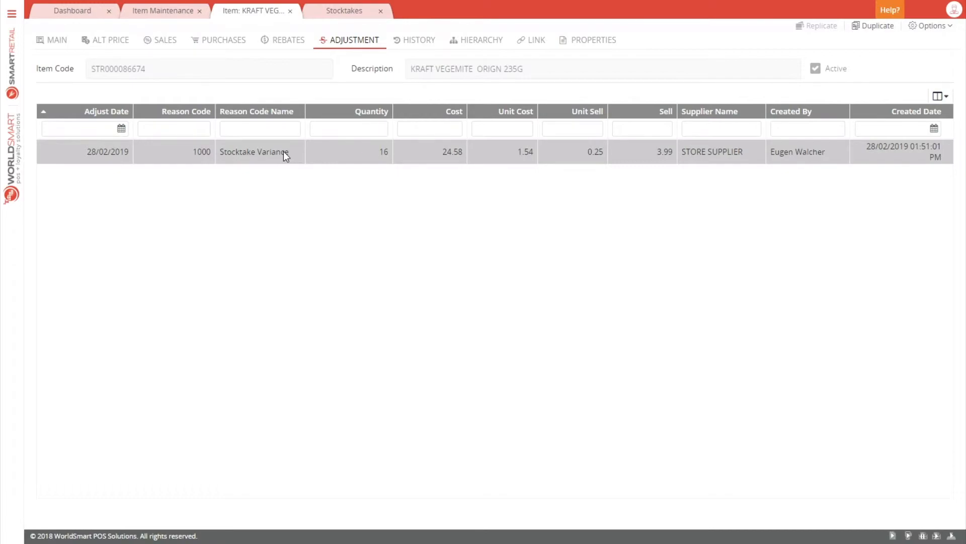
Reset the filter on the Stocktakes list and view the lines of the completed Demo stocktake
{"action": "left_click", "coordinate": [336, 15]}
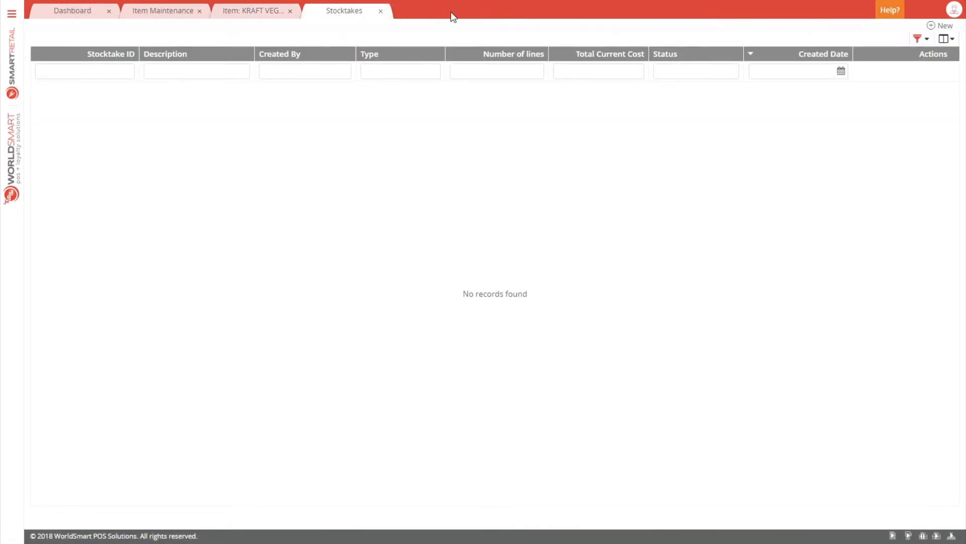
{"action": "left_click", "coordinate": [918, 44]}
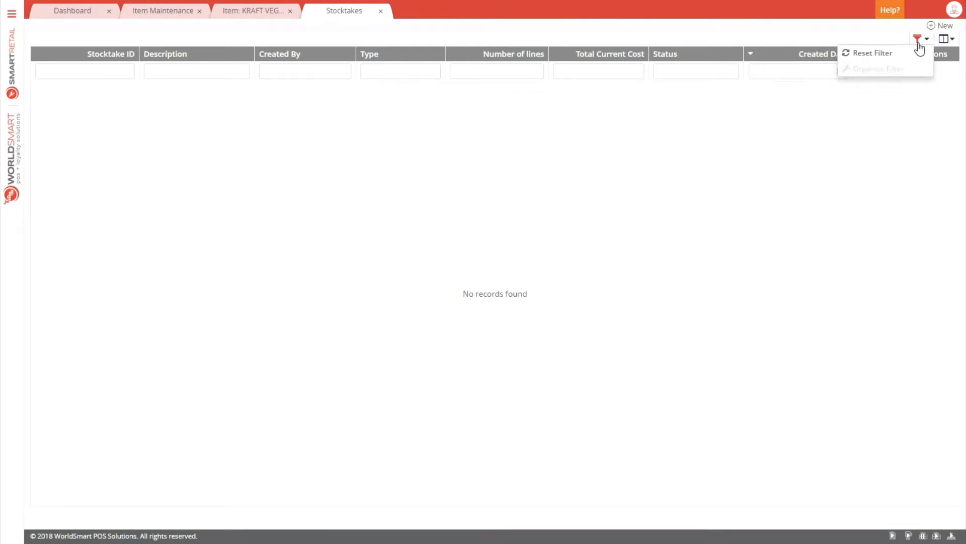
{"action": "left_click", "coordinate": [890, 53]}
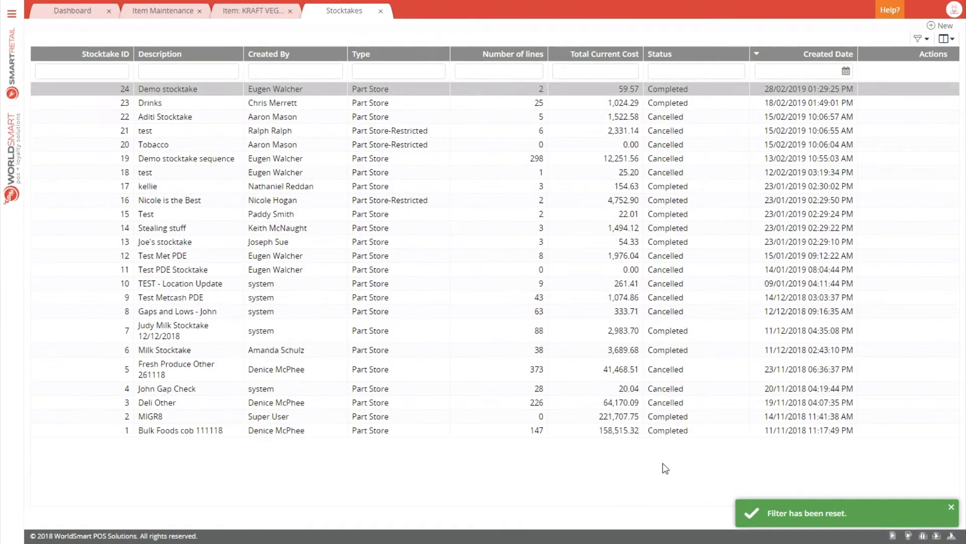
{"action": "double_click", "coordinate": [663, 92]}
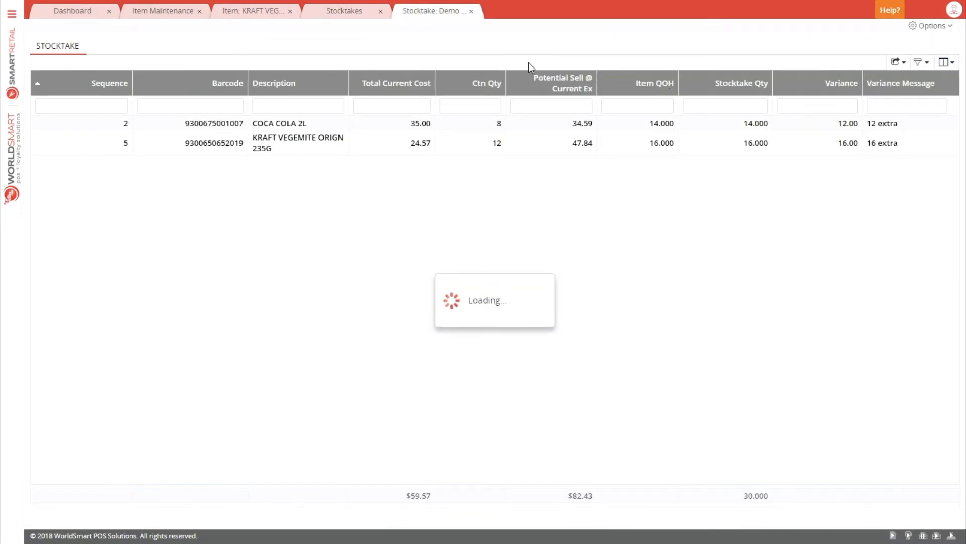
{"action": "left_click", "coordinate": [471, 11]}
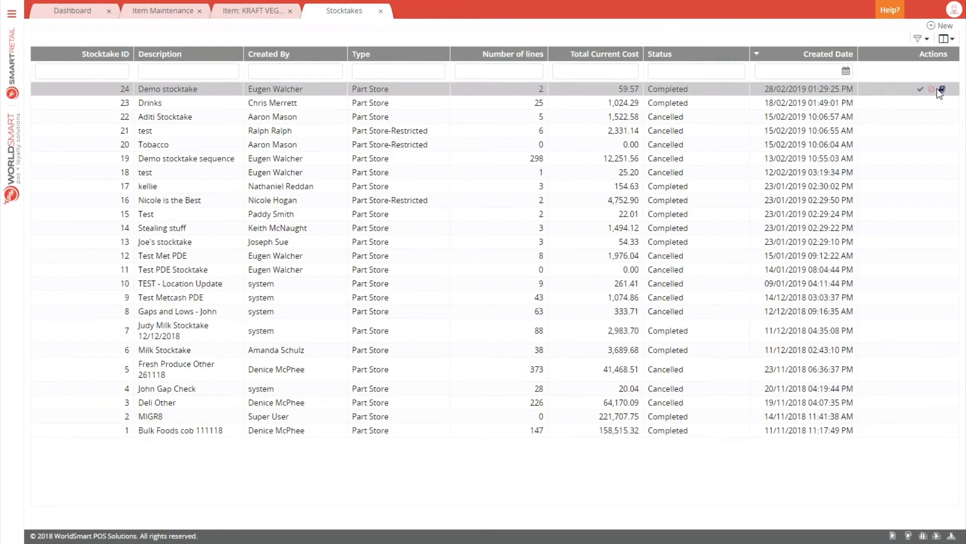
Generate a valuation preview for the completed Demo stocktake with Consolidate by Item Link and Consolidate to Lowest Unit enabled
{"action": "left_click", "coordinate": [942, 89]}
{"action": "left_click", "coordinate": [79, 124]}
{"action": "left_click", "coordinate": [94, 144]}
{"action": "left_click", "coordinate": [890, 94]}
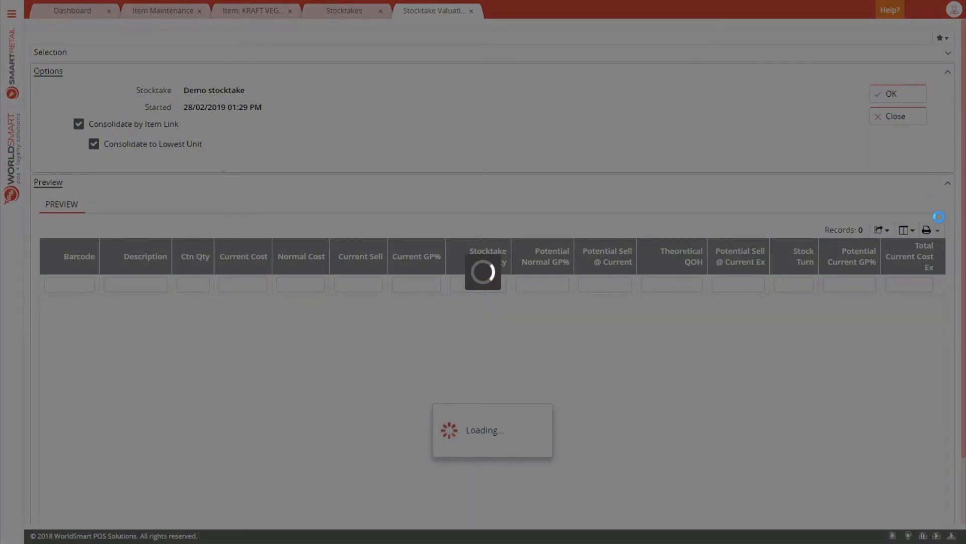
{"action": "scroll", "coordinate": [941, 228], "scroll_direction": "down", "scroll_amount": 2}
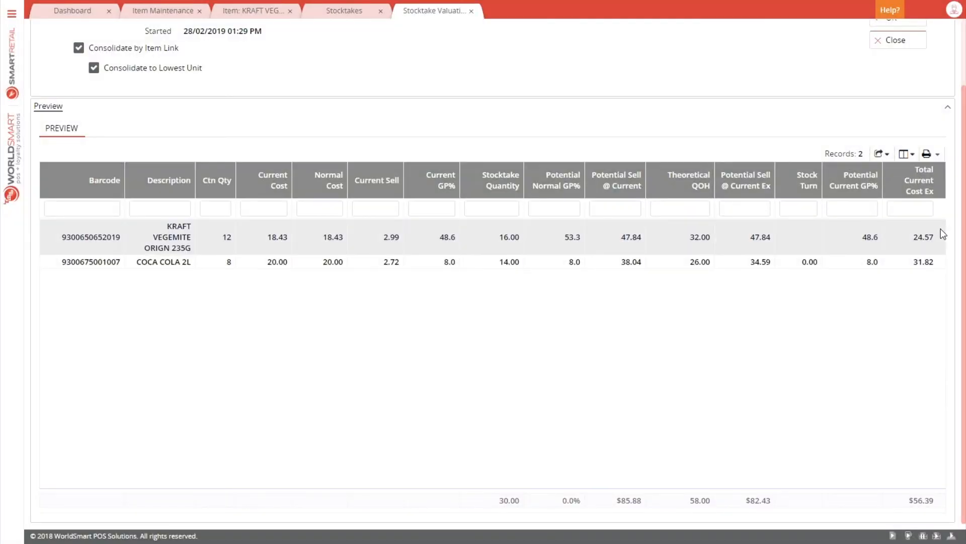
Open the standard Stock Valuation Report for the completed Demo stocktake
{"action": "left_click", "coordinate": [928, 155]}
{"action": "mouse_move", "coordinate": [878, 187]}
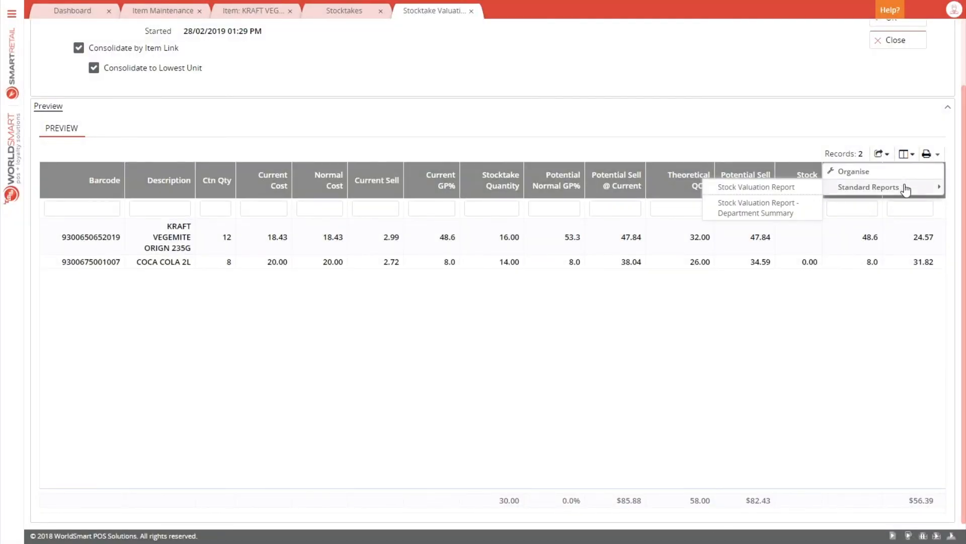
{"action": "left_click", "coordinate": [805, 191]}
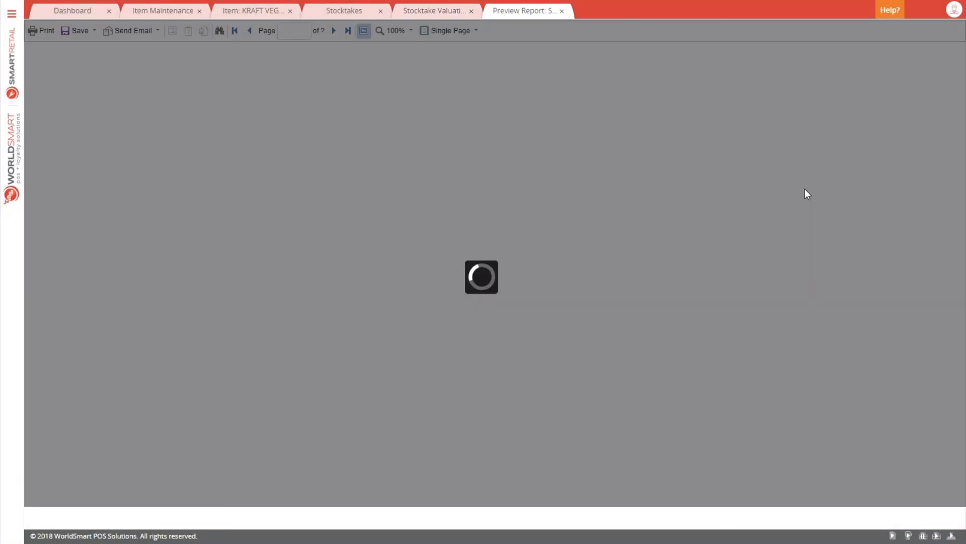